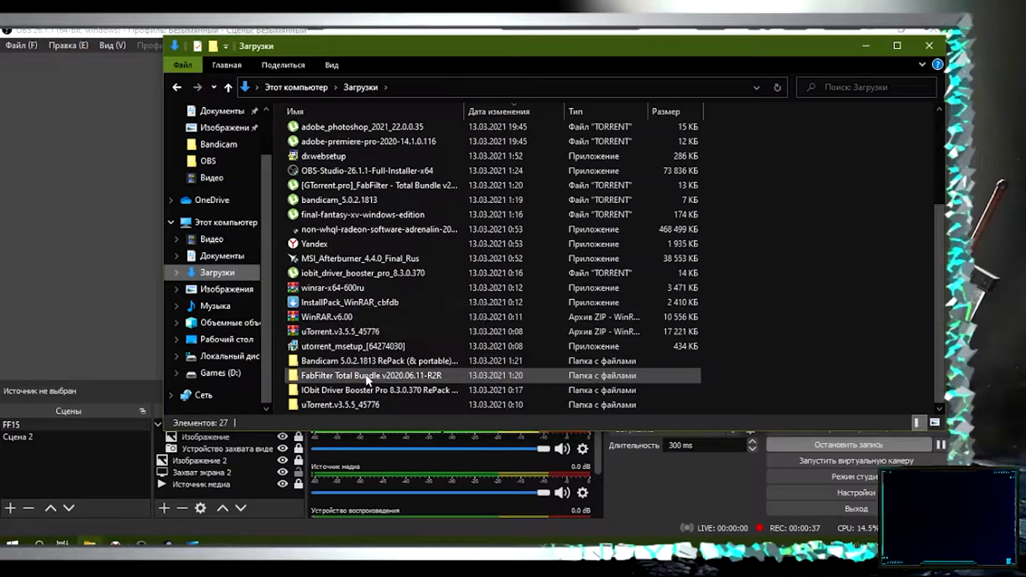
Step: Open the FabFilter Total Bundle v2020.06.11-R2R folder in the downloads folder
{"action": "double_click", "coordinate": [368, 380]}
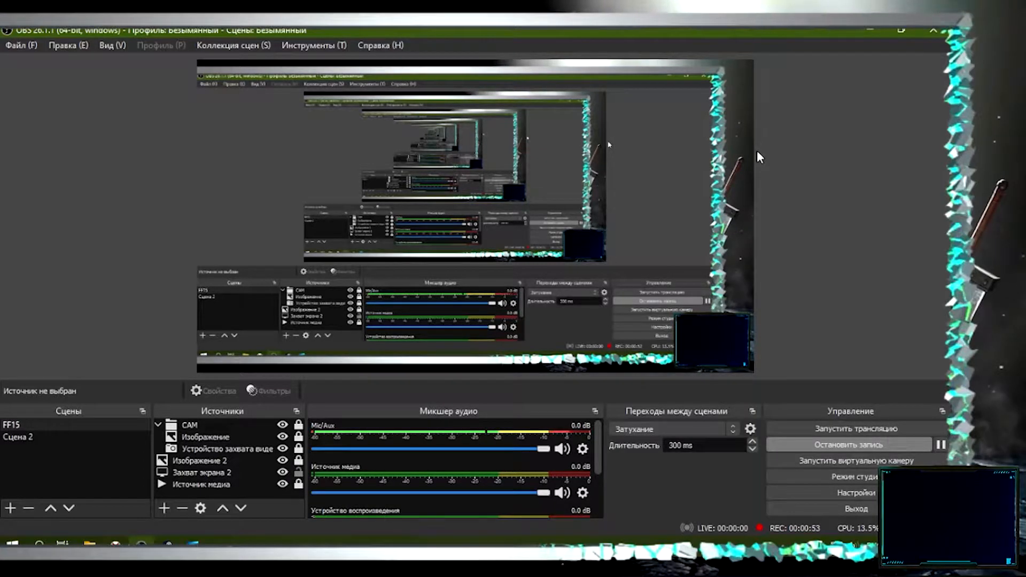
Step: Open the audio filters for Mic/Aux and set the suppression level of the Шумоподавление filter to -33 dB
{"action": "mouse_move", "coordinate": [597, 432]}
{"action": "left_mouse_down"}
{"action": "mouse_move", "coordinate": [601, 489]}
{"action": "mouse_move", "coordinate": [597, 444]}
{"action": "left_mouse_up"}
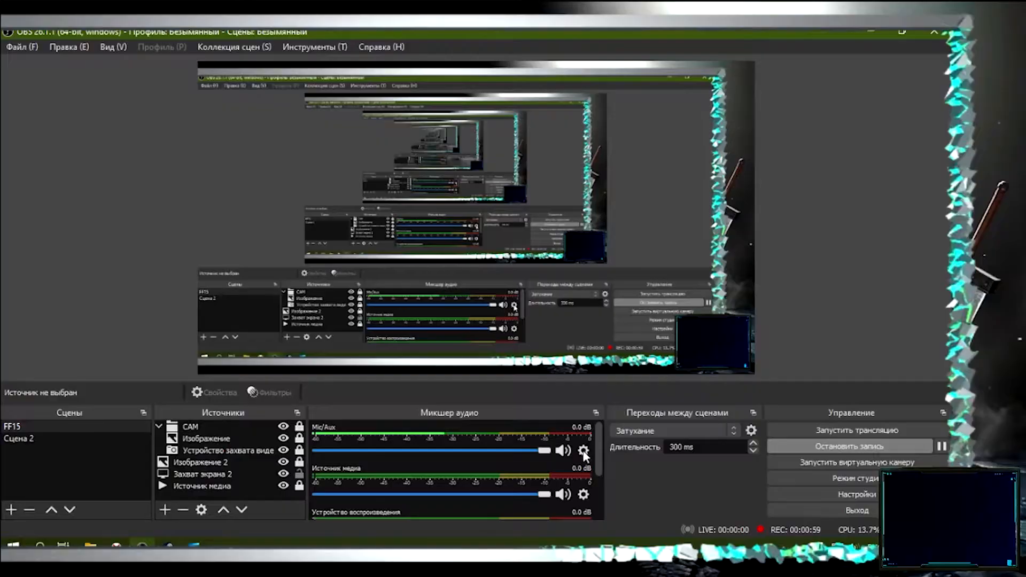
{"action": "left_click", "coordinate": [584, 452]}
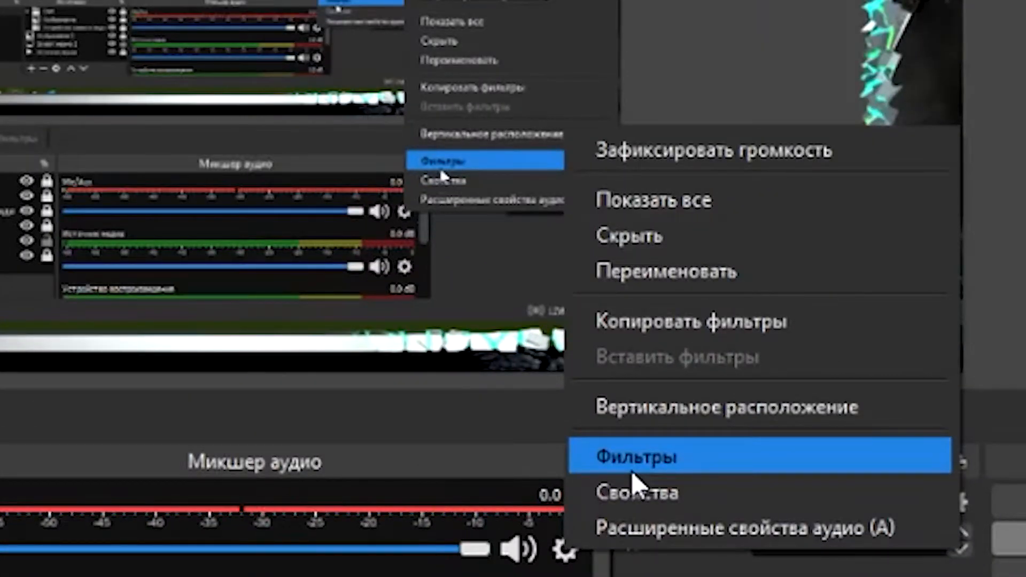
{"action": "left_click", "coordinate": [630, 470]}
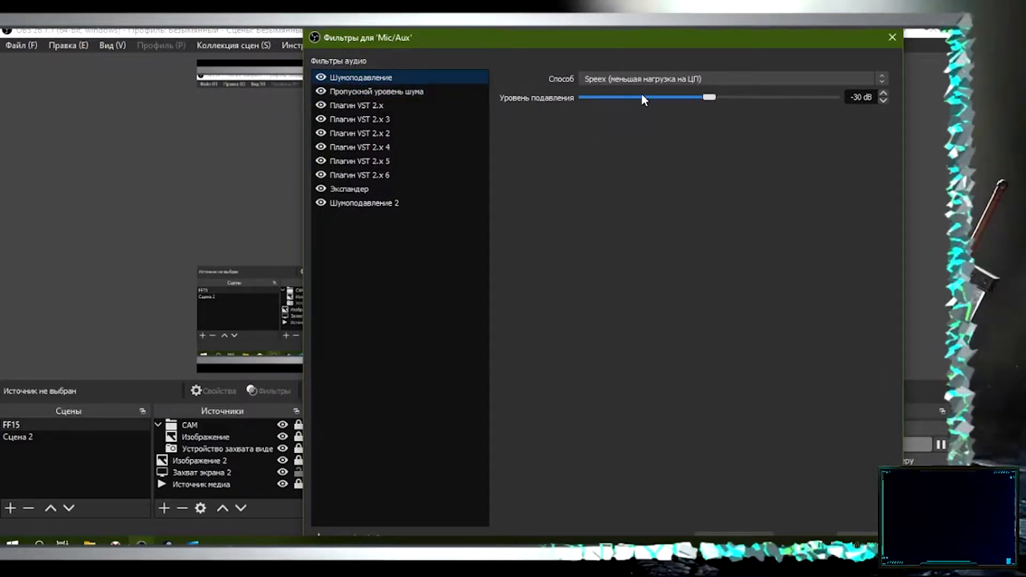
{"action": "left_click_drag", "start_coordinate": [715, 98], "coordinate": [695, 100]}
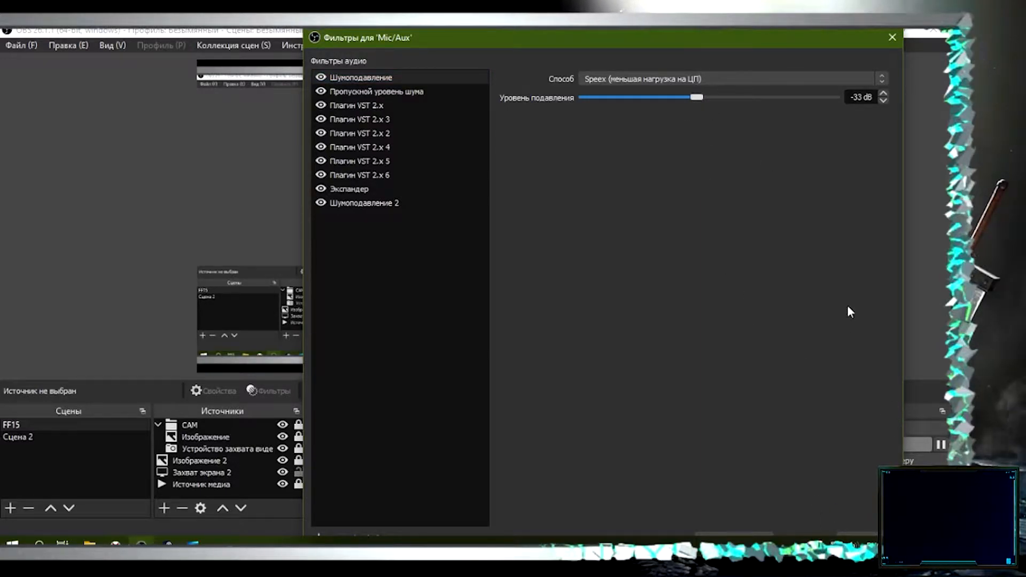
Step: Move the filters window aside to check the Mic/Aux level meter, and review the Пропускной уровень шума filter's settings
{"action": "left_click_drag", "start_coordinate": [640, 46], "coordinate": [899, 482]}
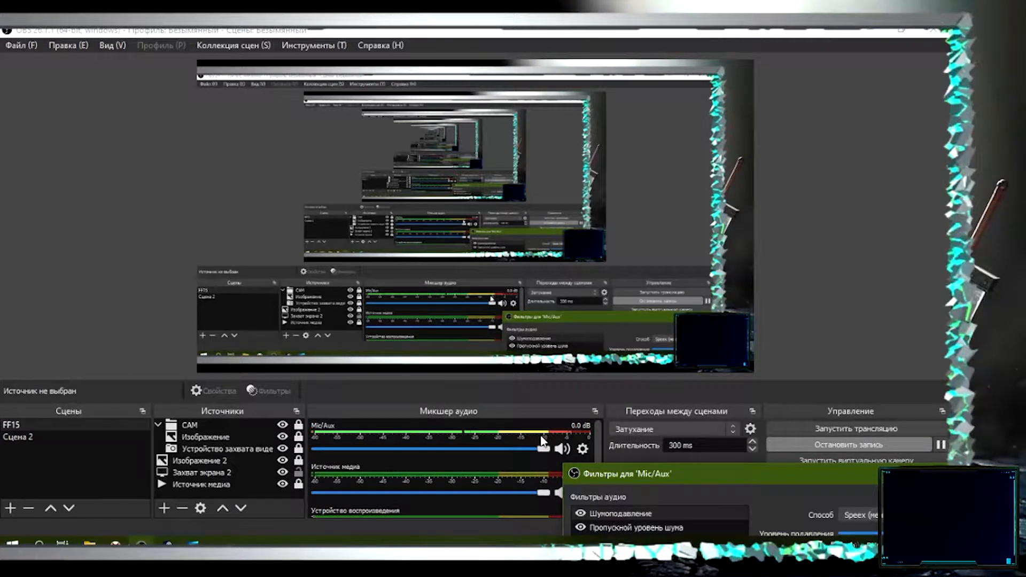
{"action": "left_click_drag", "start_coordinate": [679, 476], "coordinate": [340, 35]}
{"action": "left_click", "coordinate": [313, 88]}
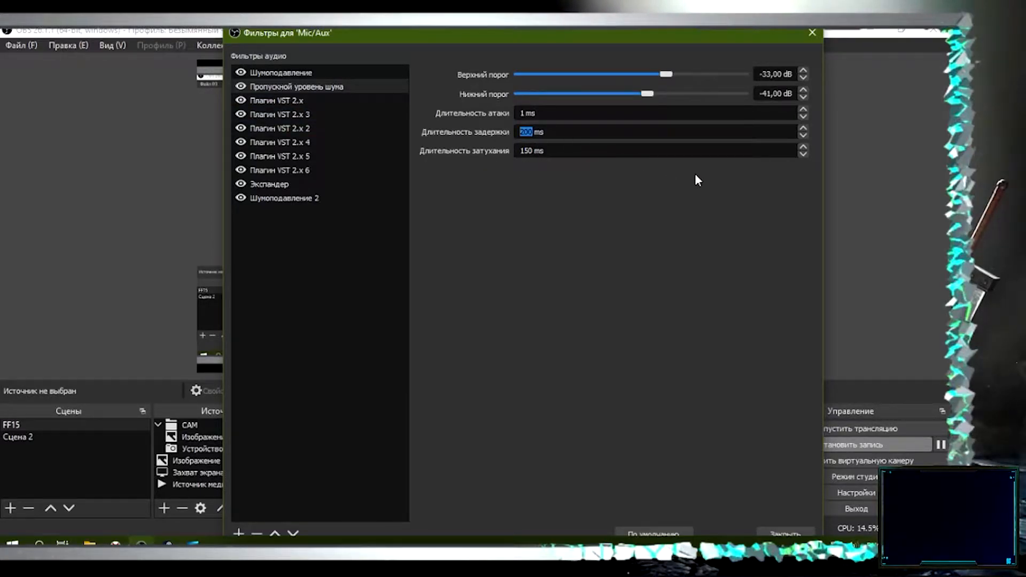
Step: Examine the FabFilter Pro-Q 3 equalizer curve and spectrum in the Плагин VST 2.x filter, and close its interface
{"action": "left_click", "coordinate": [336, 100]}
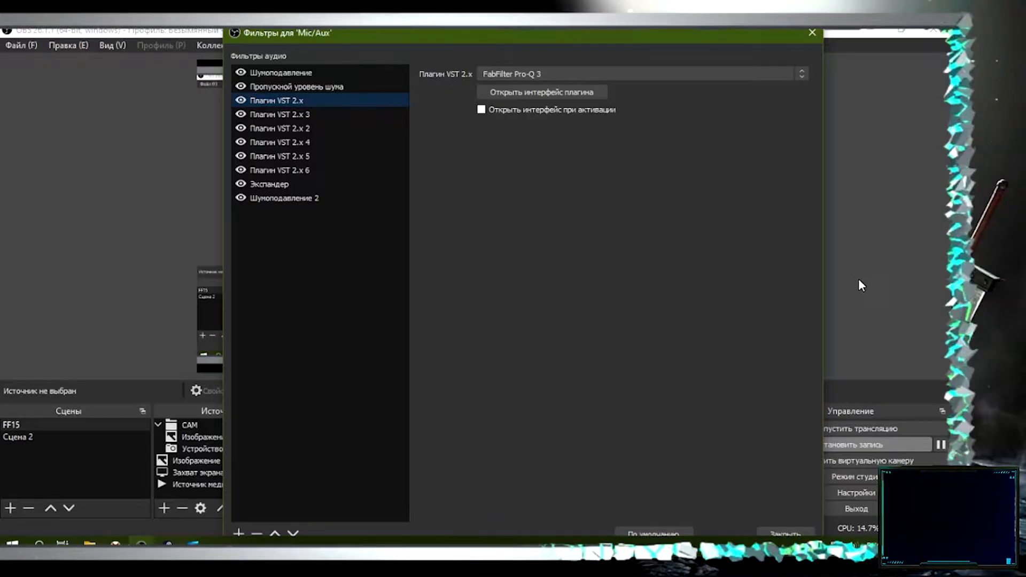
{"action": "left_click", "coordinate": [555, 93]}
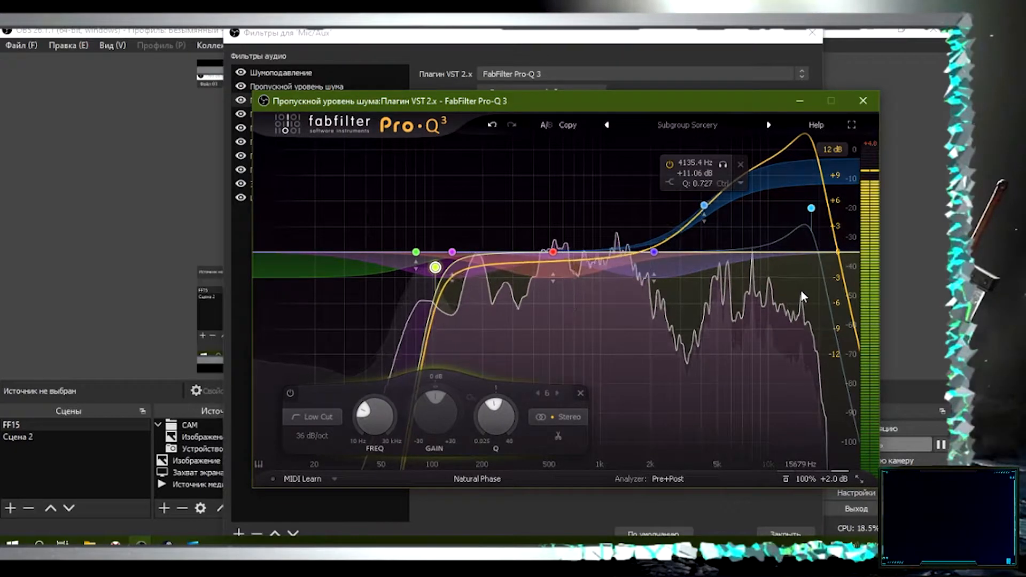
{"action": "mouse_move", "coordinate": [801, 290]}
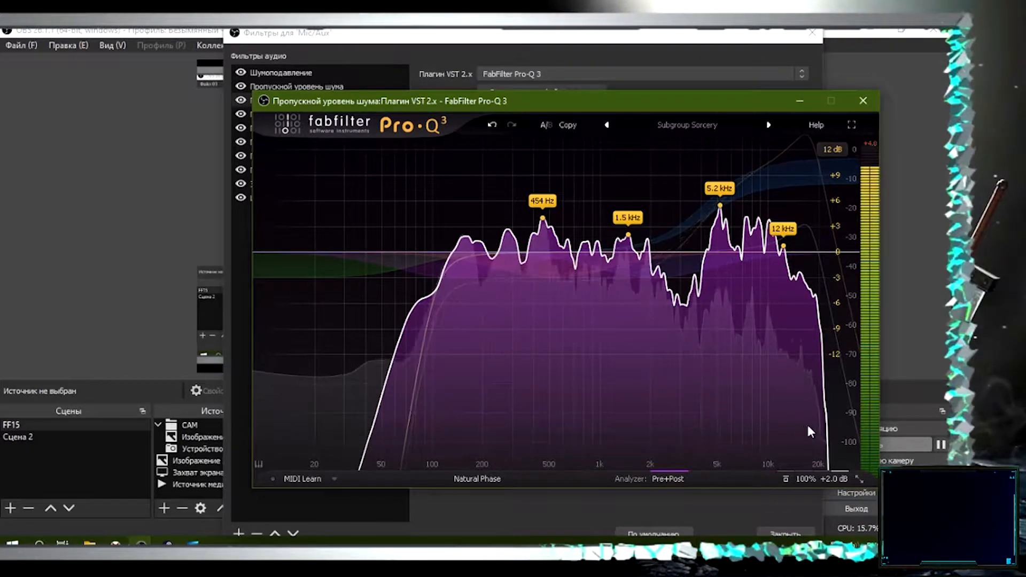
{"action": "left_click_drag", "start_coordinate": [556, 110], "coordinate": [841, 88]}
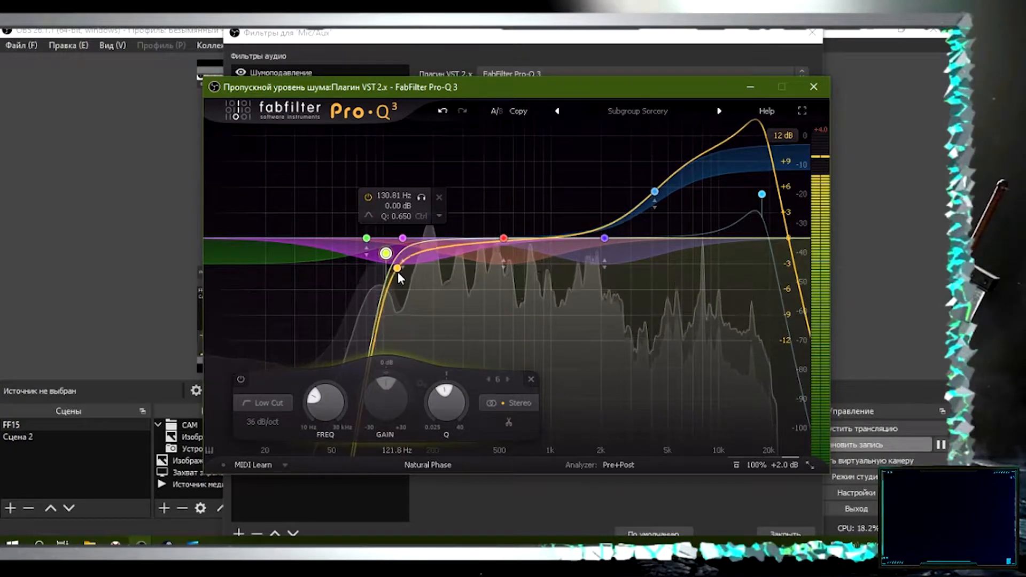
{"action": "left_click", "coordinate": [819, 88]}
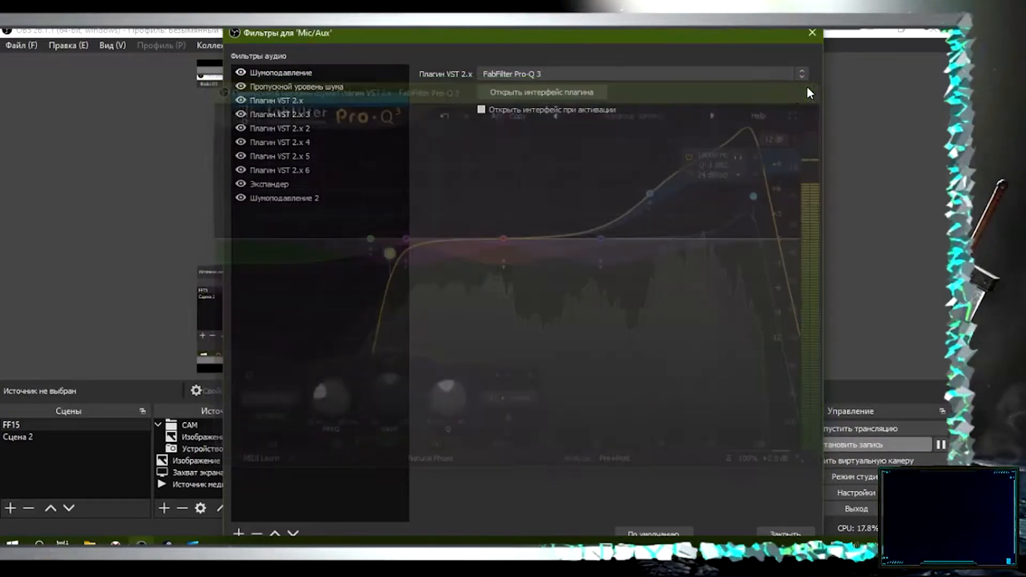
Step: Examine the FabFilter Pro-DS de-esser settings in the Плагин VST 2.x 3 filter, and close its interface
{"action": "left_click", "coordinate": [341, 116]}
{"action": "left_click", "coordinate": [541, 92]}
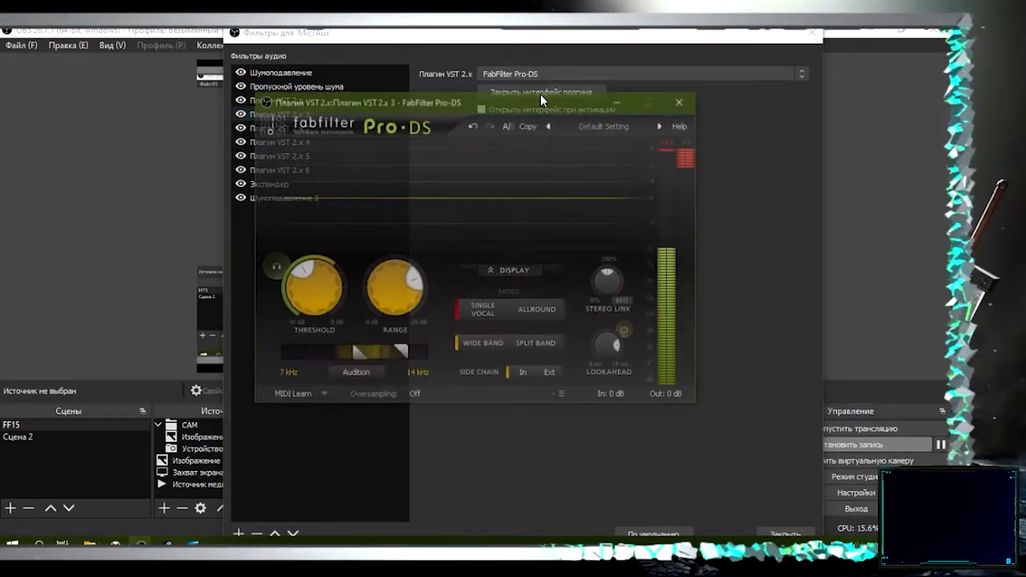
{"action": "left_click_drag", "start_coordinate": [536, 97], "coordinate": [633, 107]}
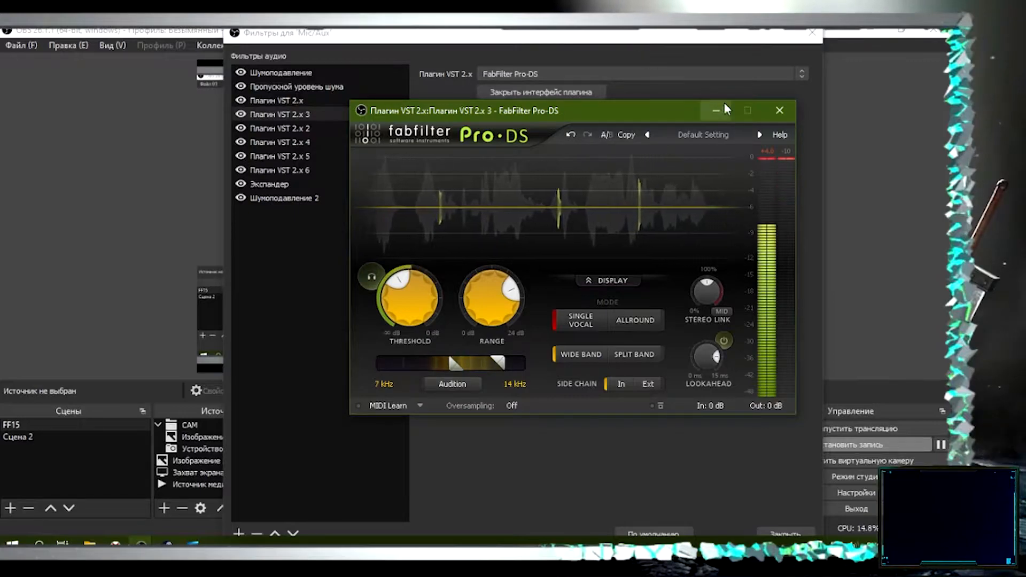
{"action": "mouse_move", "coordinate": [491, 307]}
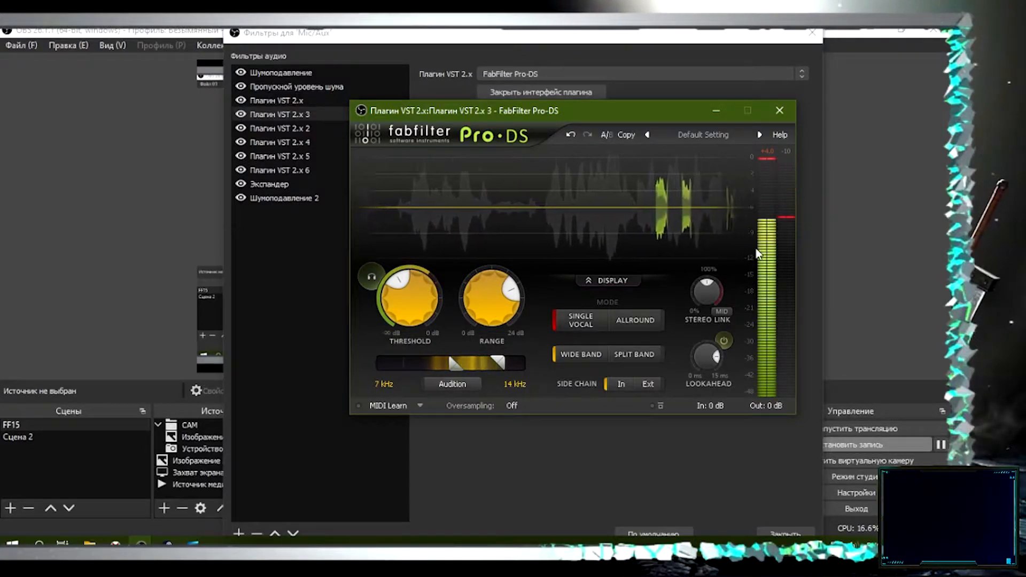
{"action": "left_click", "coordinate": [779, 111]}
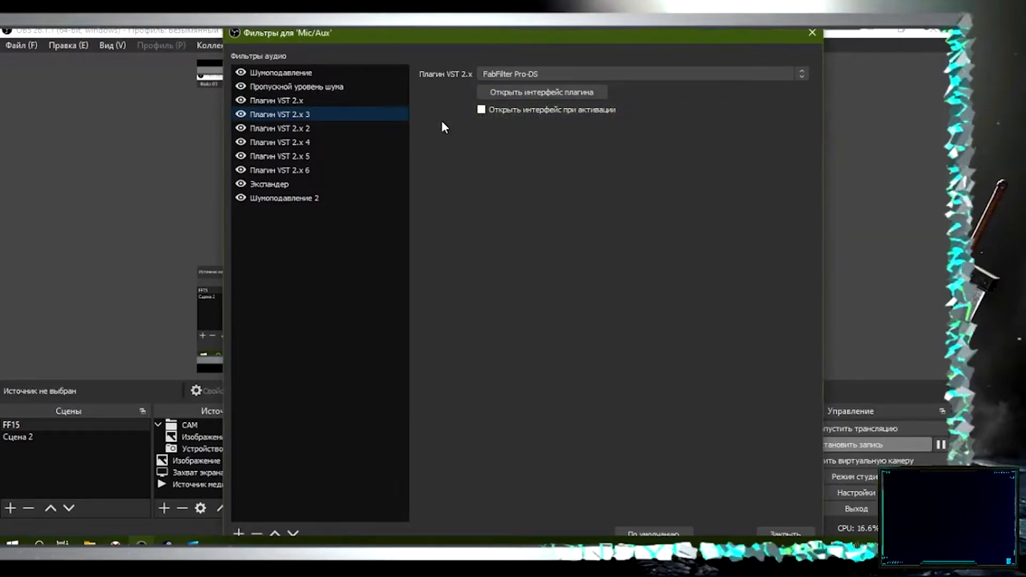
Step: Examine the FabFilter Pro-C 2 compressor settings in the Плагин VST 2.x 2 filter, and close its interface
{"action": "left_click", "coordinate": [341, 131]}
{"action": "left_click", "coordinate": [550, 92]}
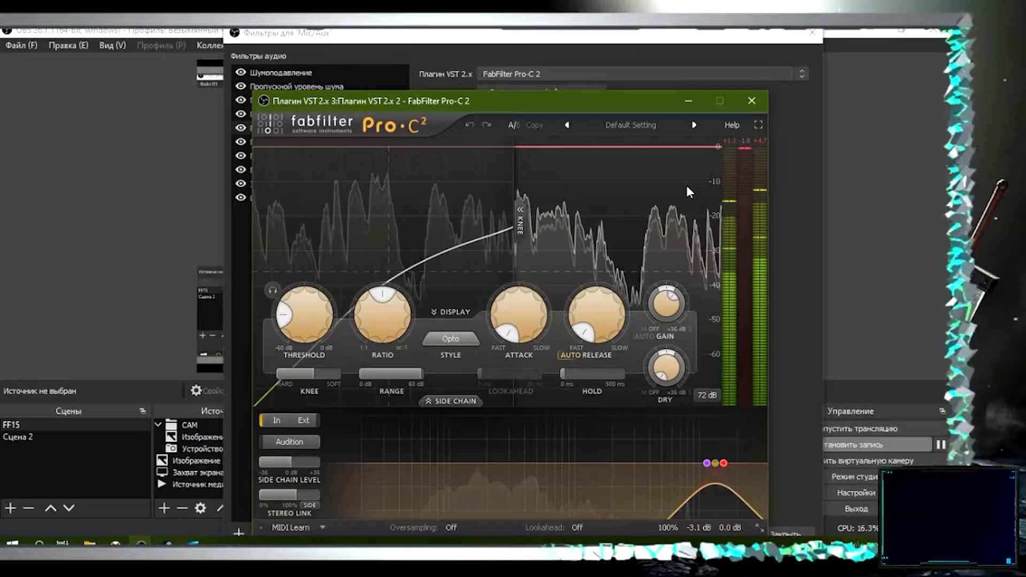
{"action": "left_click", "coordinate": [764, 100]}
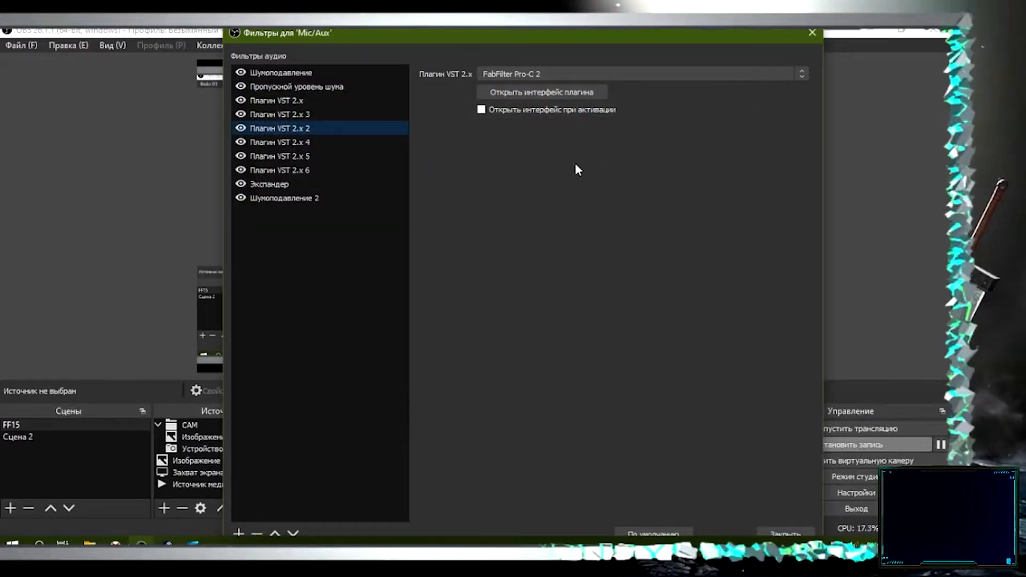
Step: Examine the FabFilter Pro-MB multiband settings in the Плагин VST 2.x 4 filter, and close its interface
{"action": "left_click", "coordinate": [345, 143]}
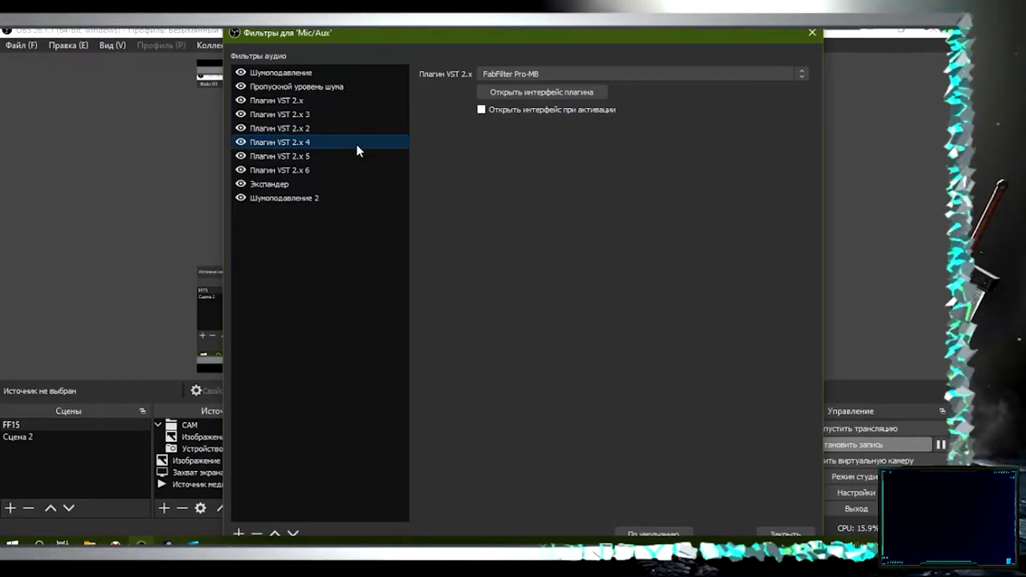
{"action": "left_click", "coordinate": [569, 92]}
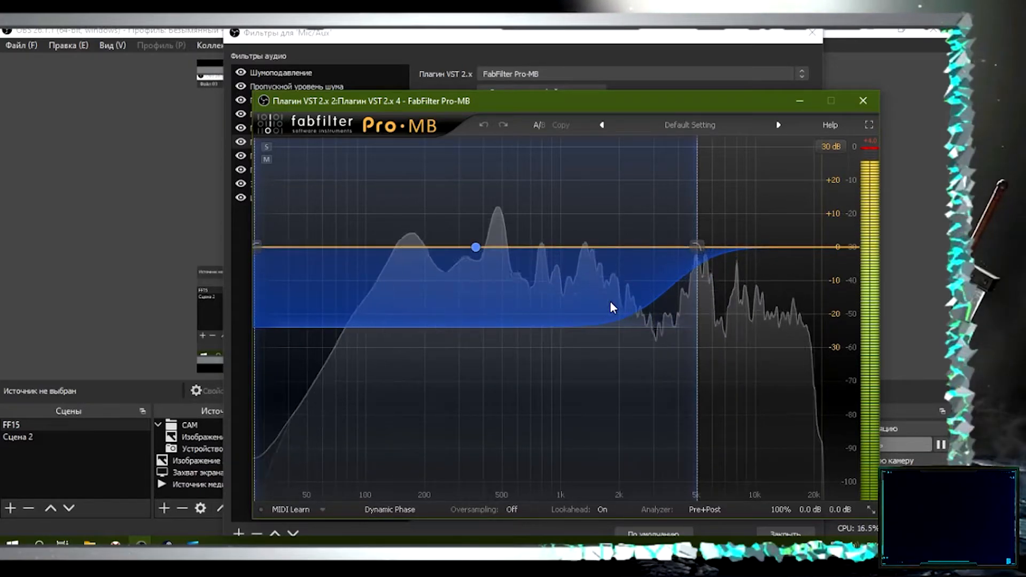
{"action": "left_click_drag", "start_coordinate": [511, 102], "coordinate": [652, 92]}
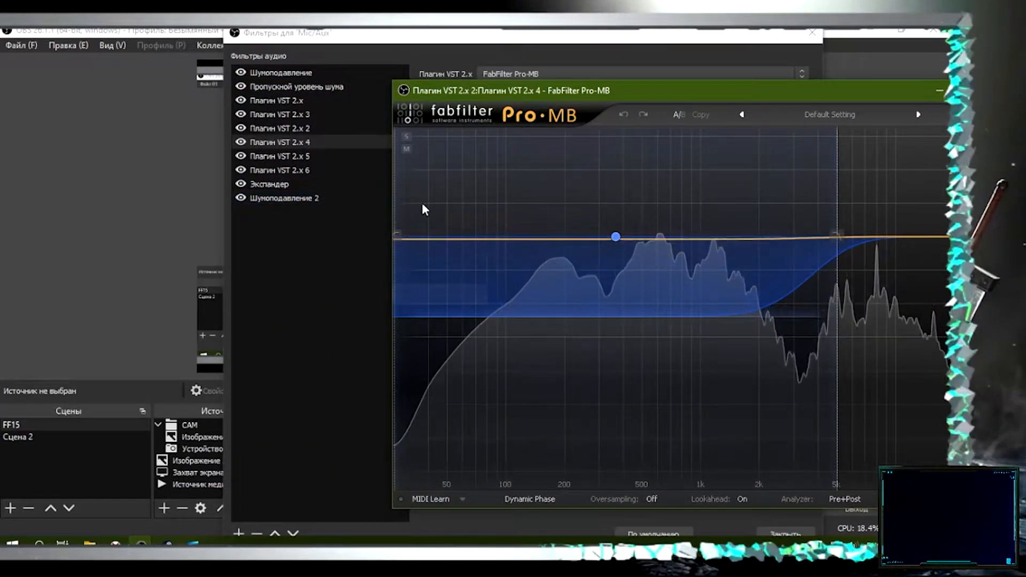
{"action": "left_click_drag", "start_coordinate": [848, 90], "coordinate": [729, 58]}
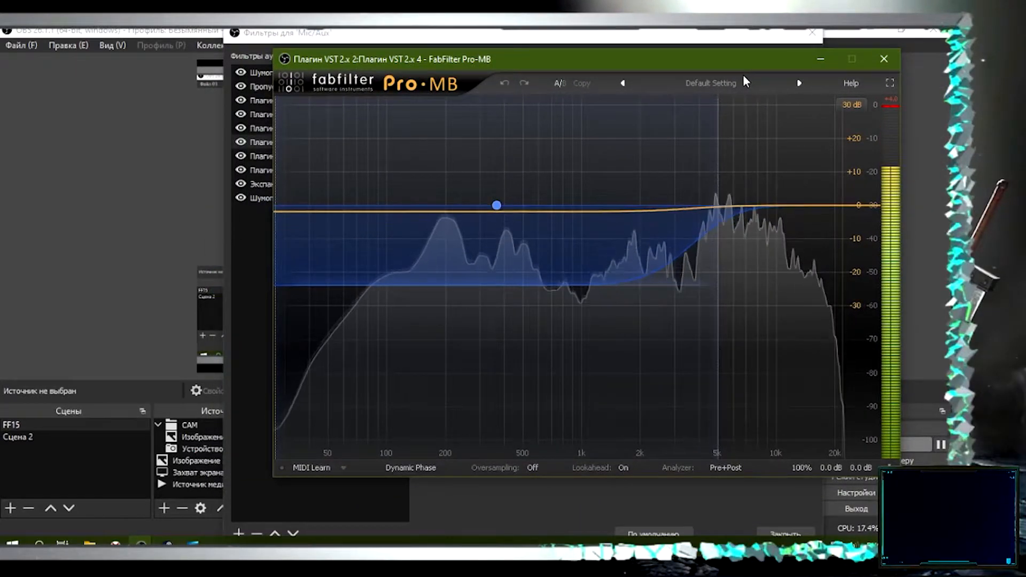
{"action": "left_click", "coordinate": [888, 59]}
Step: Open the FabFilter Pro-L 2 interface in the Плагин VST 2.x 5 filter and set the loudness meter scale to Strm +9
{"action": "left_click", "coordinate": [350, 157]}
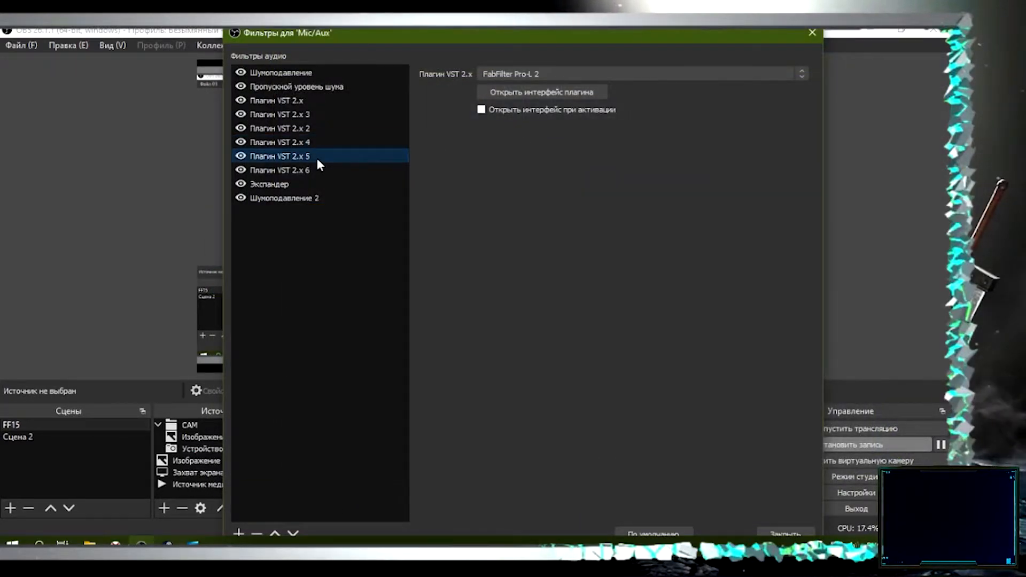
{"action": "left_click", "coordinate": [564, 92]}
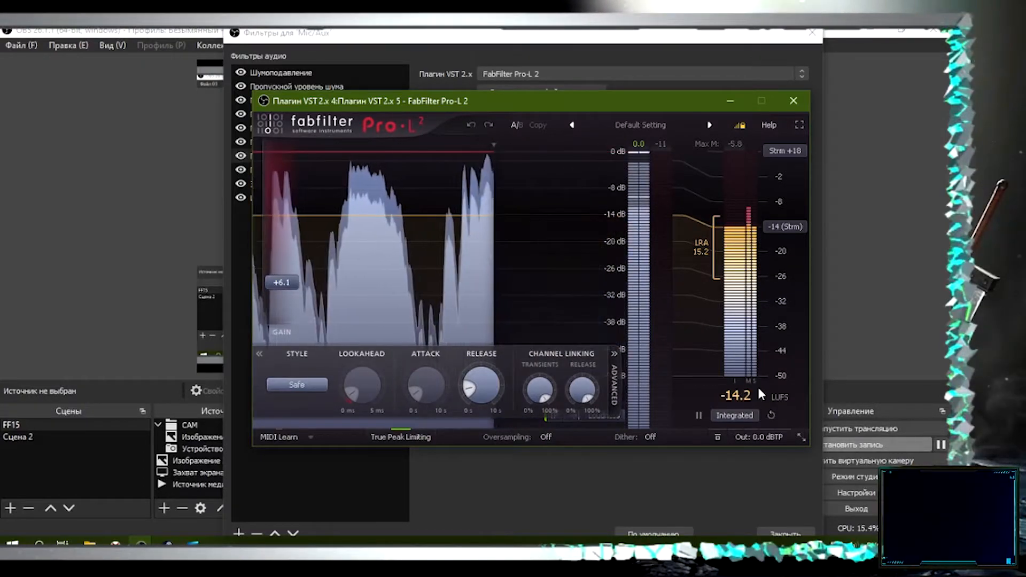
{"action": "left_click", "coordinate": [783, 153]}
{"action": "left_click", "coordinate": [801, 167]}
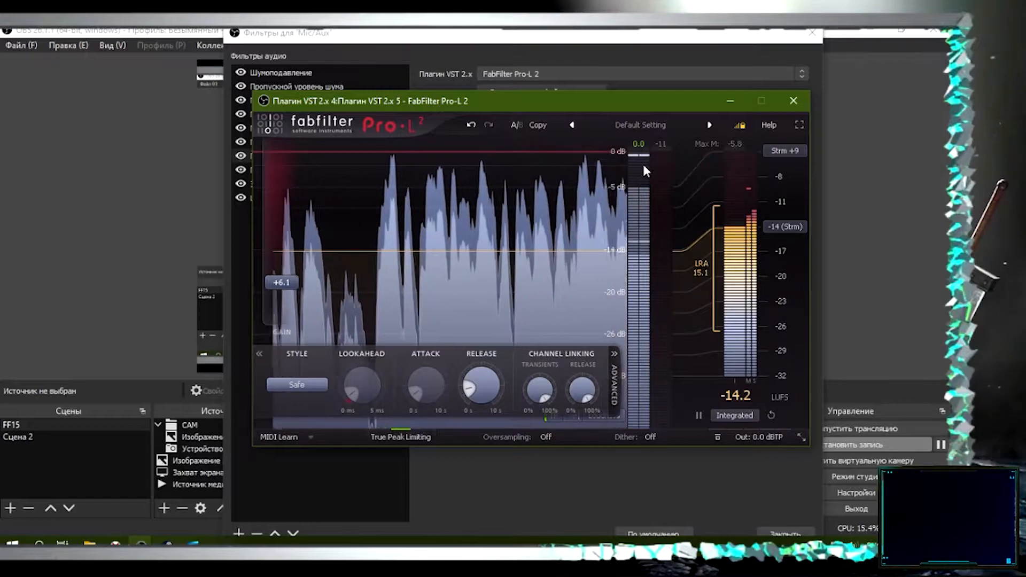
Step: Try the -23 LUFS (EBU R128) loudness target in Pro-L 2, and restore -14 LUFS (Streaming)
{"action": "left_click", "coordinate": [789, 226]}
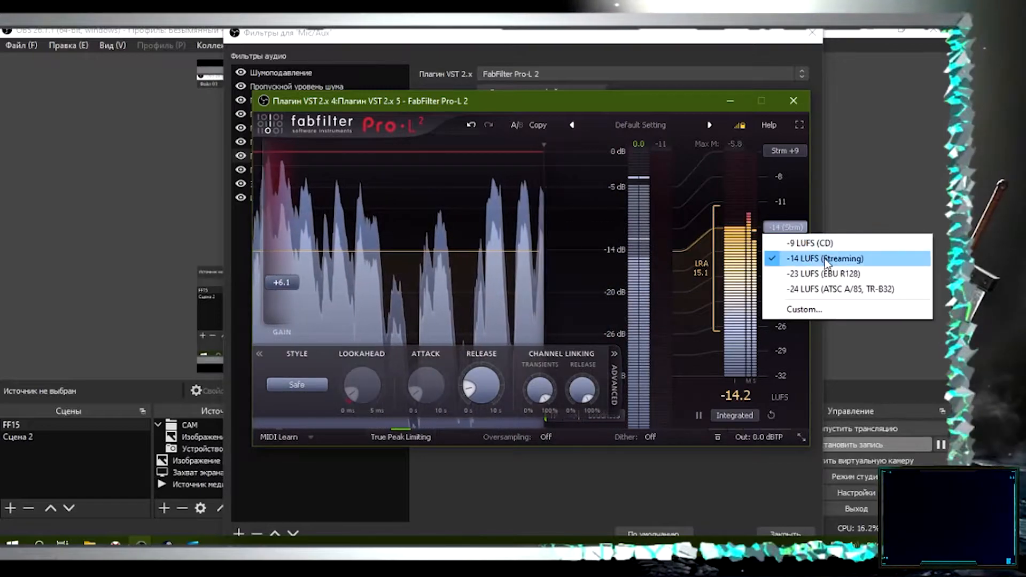
{"action": "left_click", "coordinate": [847, 273]}
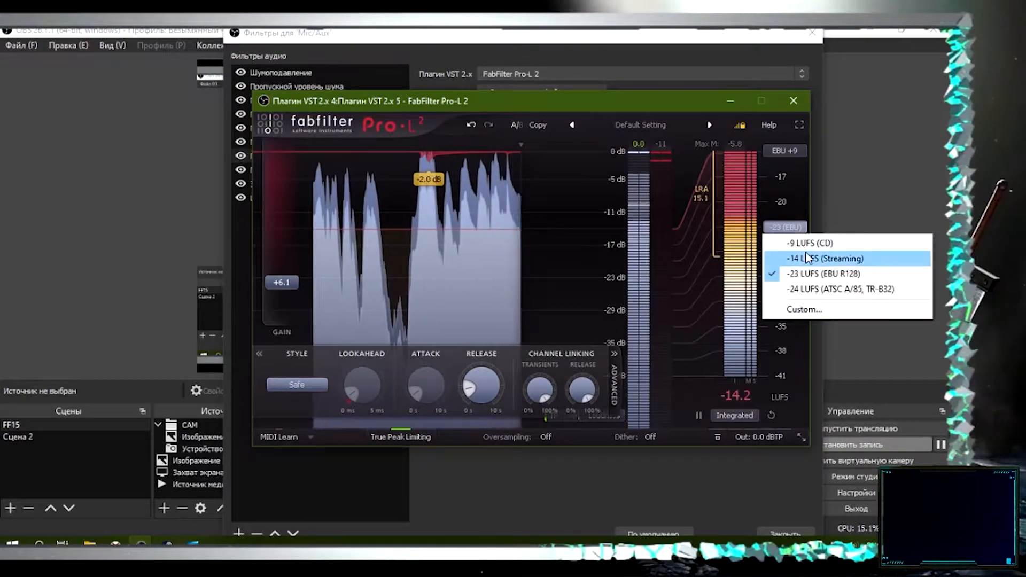
{"action": "left_click", "coordinate": [809, 258]}
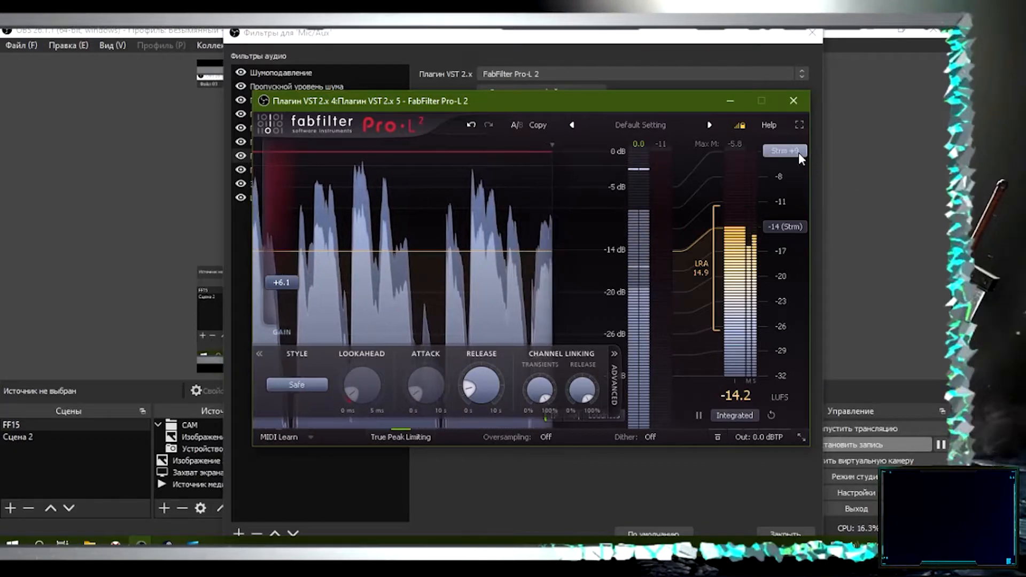
{"action": "mouse_move", "coordinate": [802, 151]}
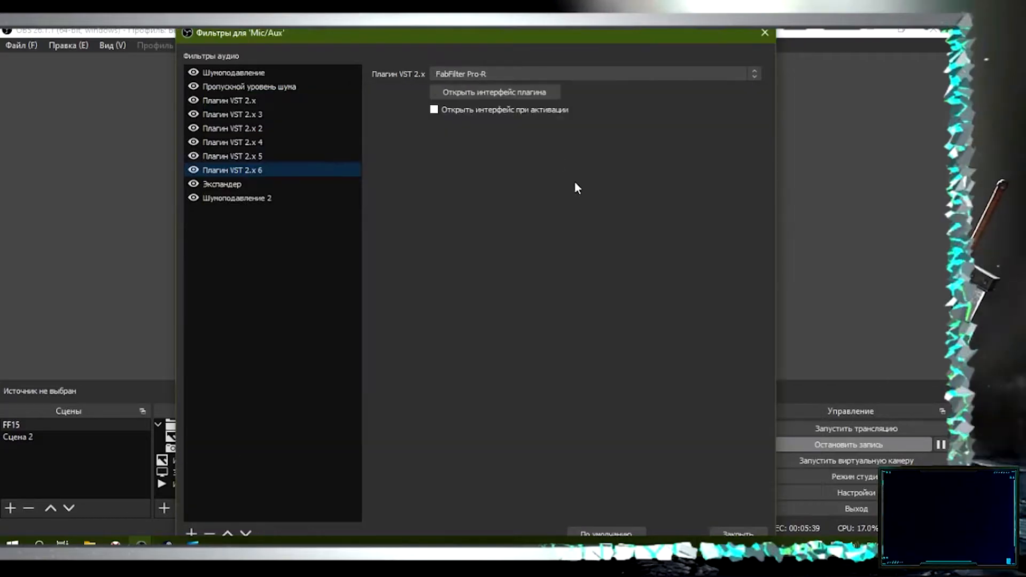
Step: Open the FabFilter Pro-R interface, try raising the Mix to about 98%, undo the Mix changes and close the interface
{"action": "left_click", "coordinate": [524, 93]}
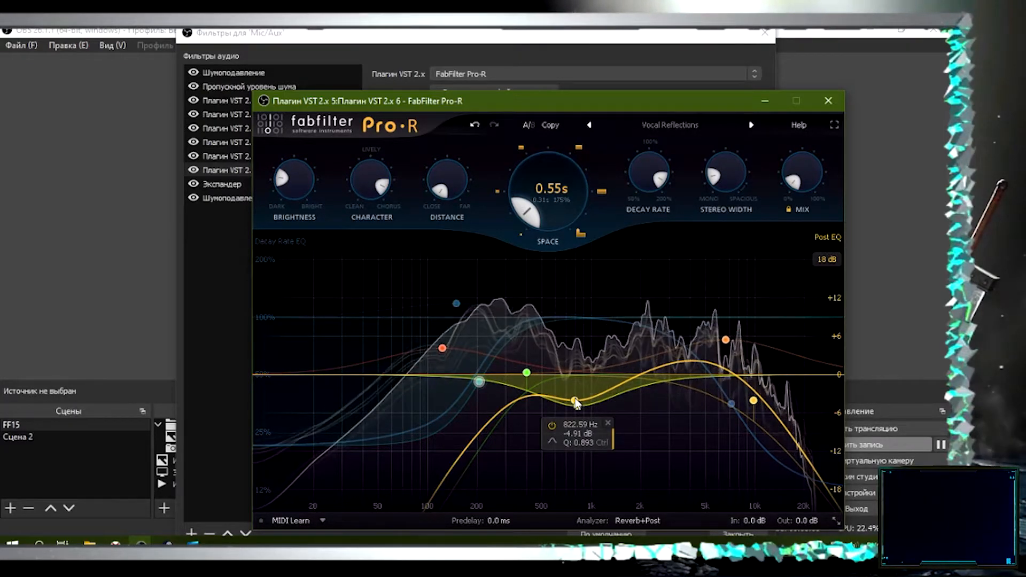
{"action": "mouse_move", "coordinate": [806, 182]}
{"action": "left_click_drag", "start_coordinate": [806, 182], "coordinate": [861, 30]}
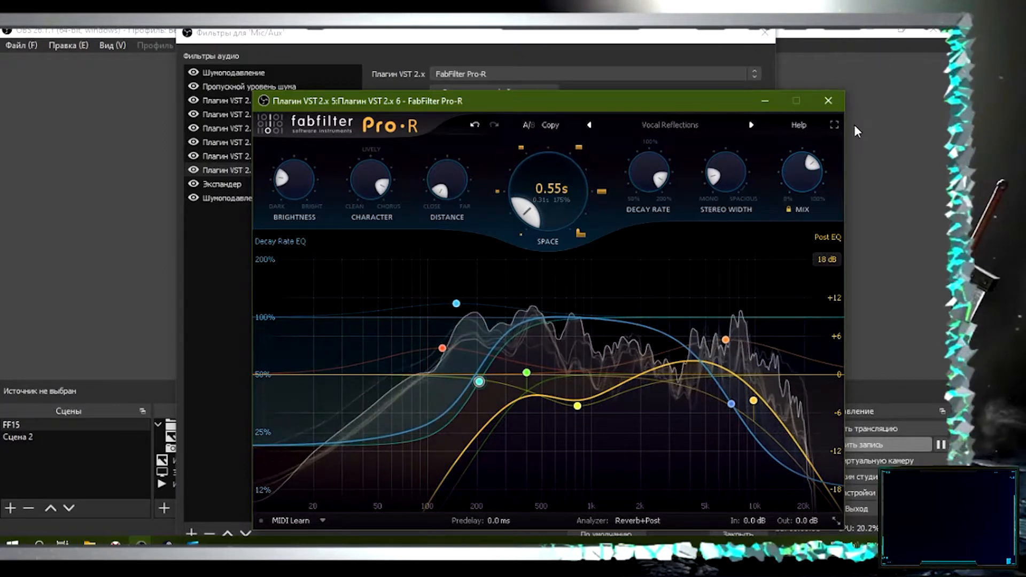
{"action": "left_click_drag", "start_coordinate": [793, 174], "coordinate": [796, 103]}
{"action": "mouse_move", "coordinate": [801, 172]}
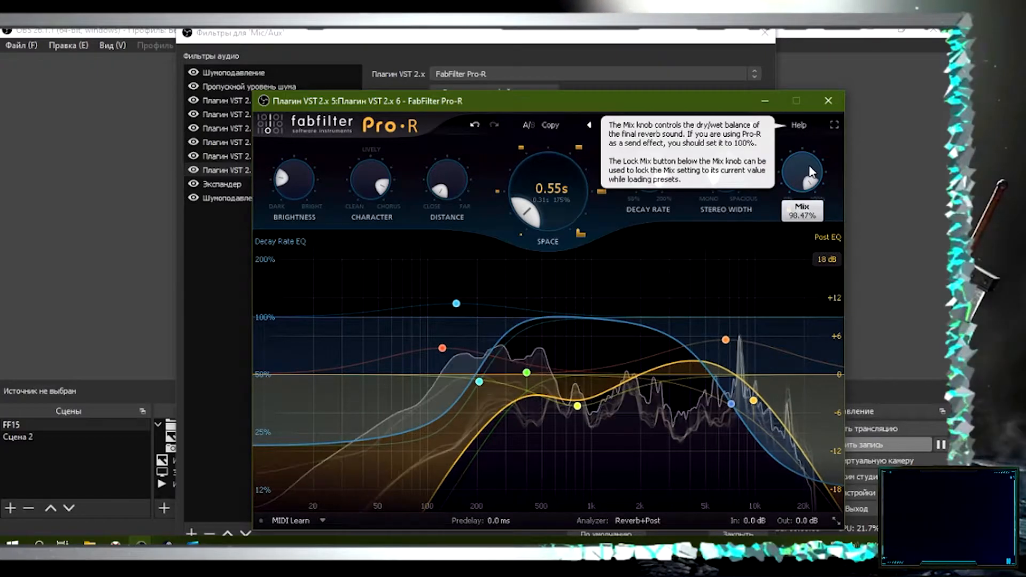
{"action": "left_click", "coordinate": [475, 126]}
{"action": "left_click", "coordinate": [478, 127]}
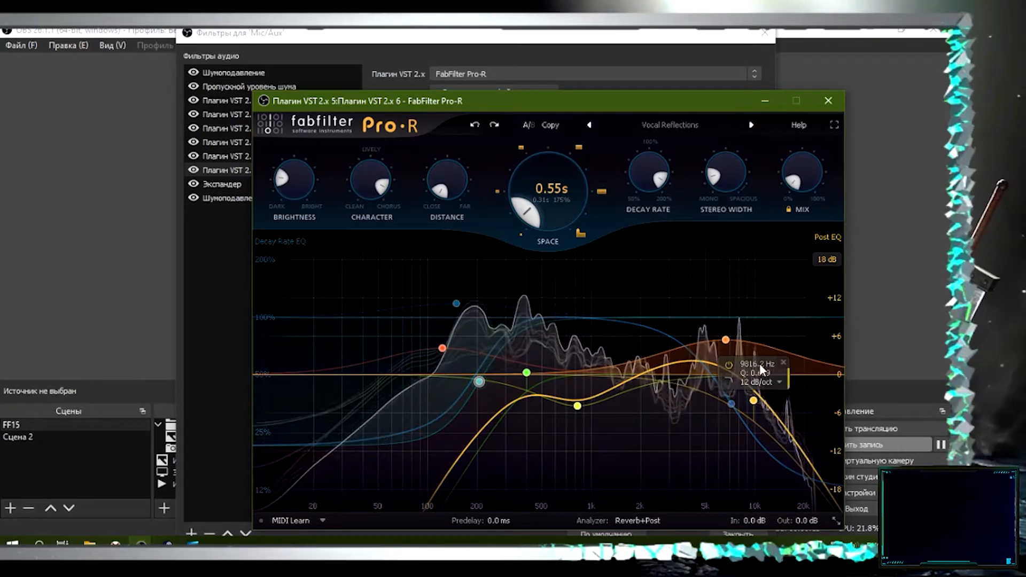
{"action": "left_click", "coordinate": [828, 101]}
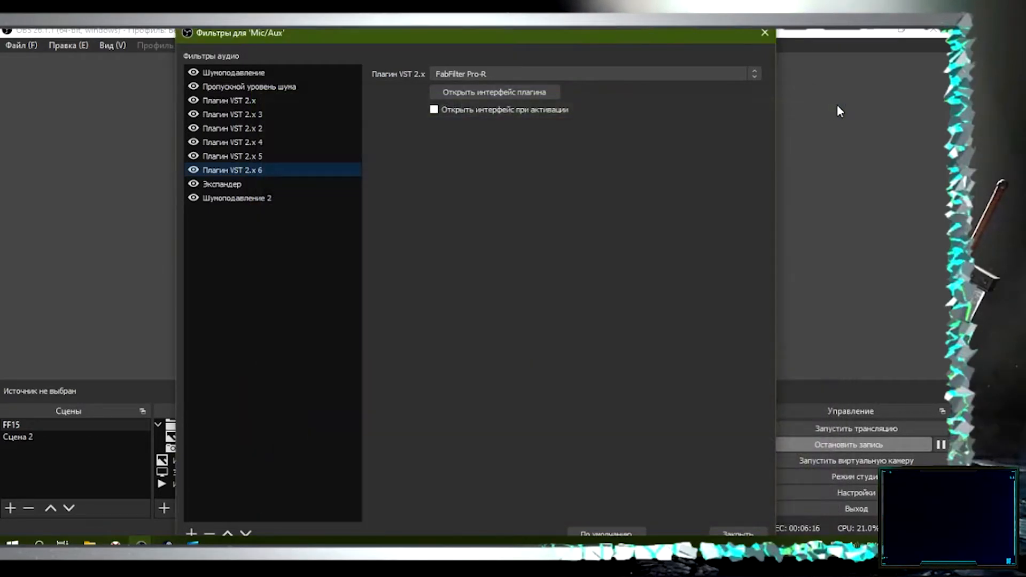
Step: Review the ratio, threshold, attack and release settings of the Экспандер filter
{"action": "left_click", "coordinate": [253, 184]}
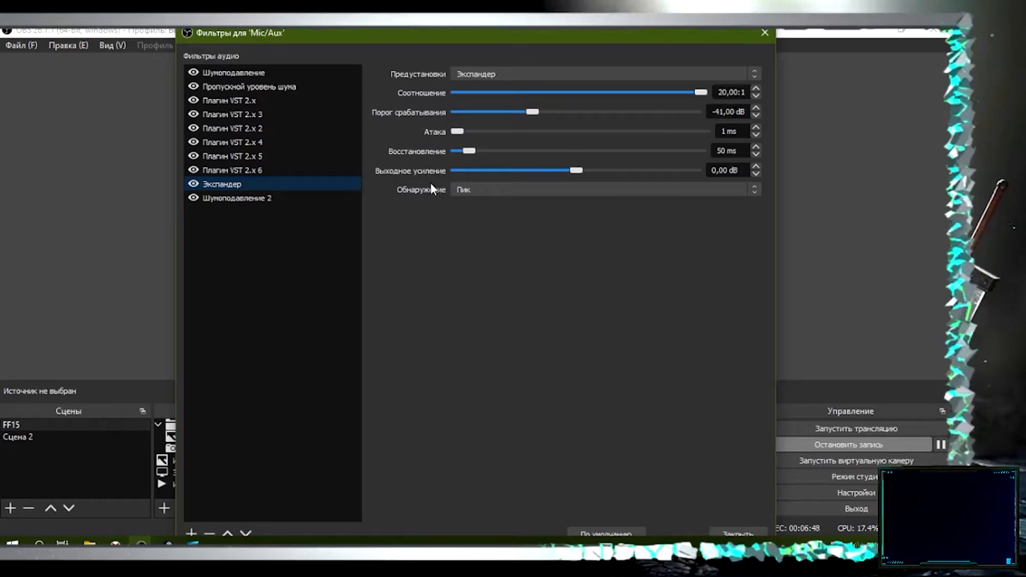
Step: Compare the method and suppression level settings of the Шумоподавление 2 and Шумоподавление filters
{"action": "left_click", "coordinate": [297, 198]}
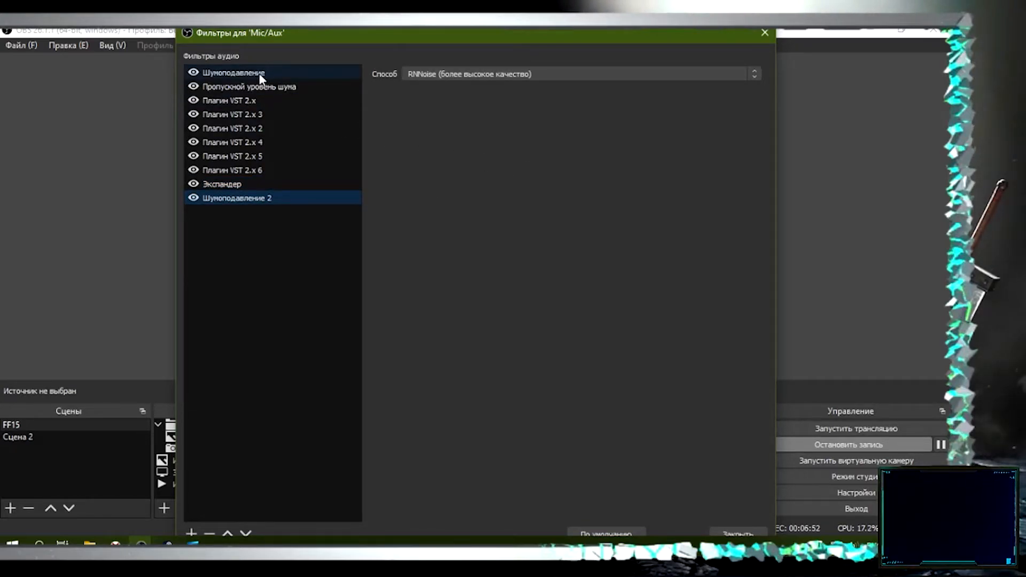
{"action": "left_click", "coordinate": [327, 72]}
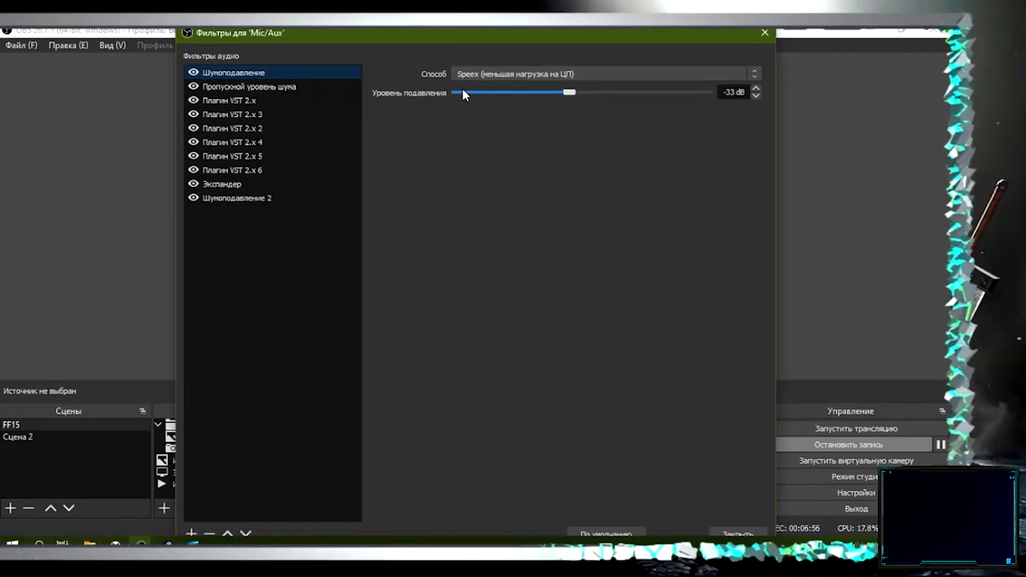
{"action": "left_click", "coordinate": [317, 199]}
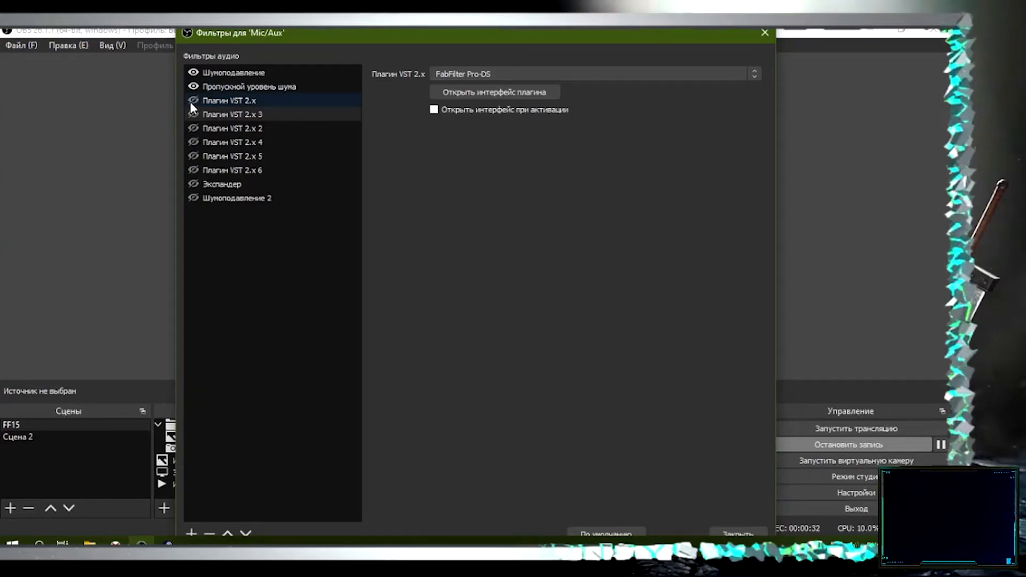
Step: Re-enable the Плагин VST 2.x filters, Экспандер and Шумоподавление 2 one after another, and close the Mic/Aux filters window
{"action": "left_click", "coordinate": [192, 116]}
{"action": "left_click", "coordinate": [187, 130]}
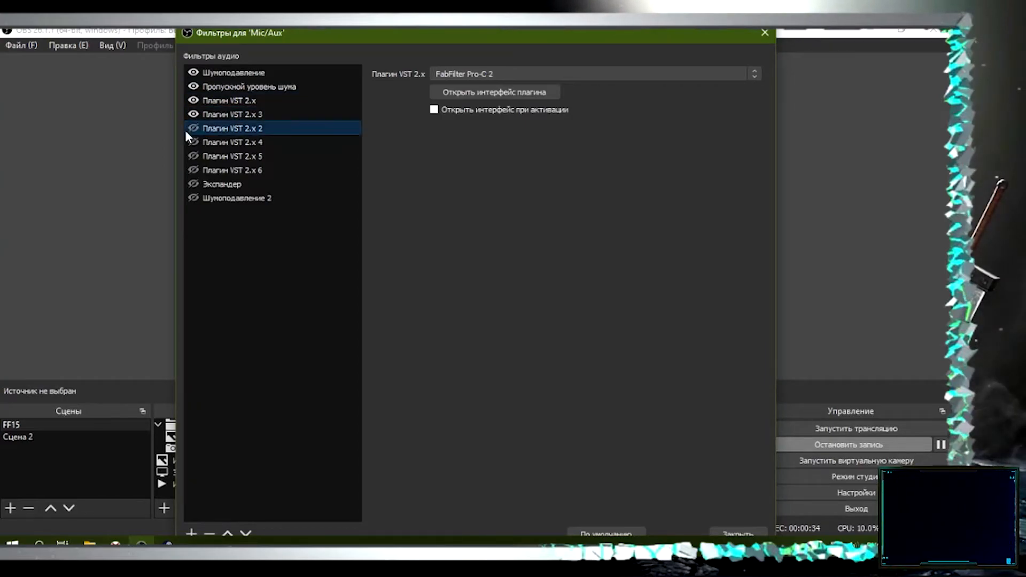
{"action": "left_click", "coordinate": [190, 143]}
{"action": "left_click", "coordinate": [190, 156]}
{"action": "left_click", "coordinate": [192, 169]}
{"action": "left_click", "coordinate": [188, 183]}
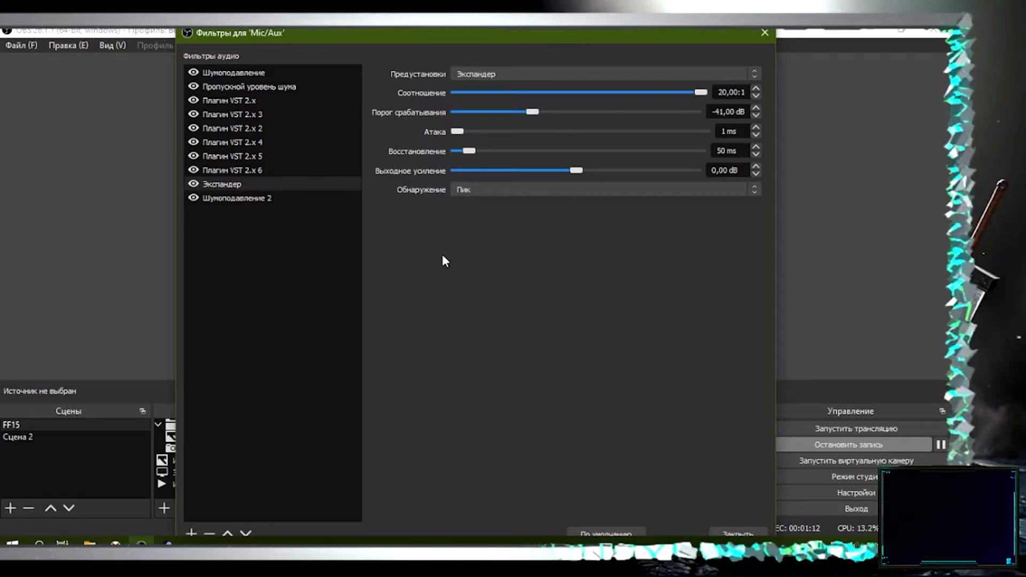
{"action": "left_click", "coordinate": [768, 37]}
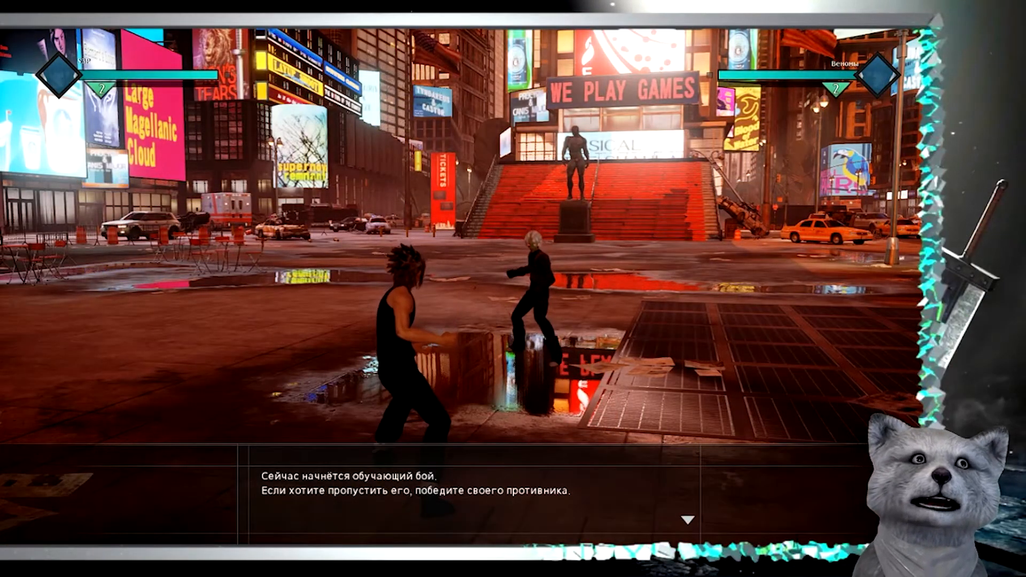
{"action": "key", "text": "Return"}
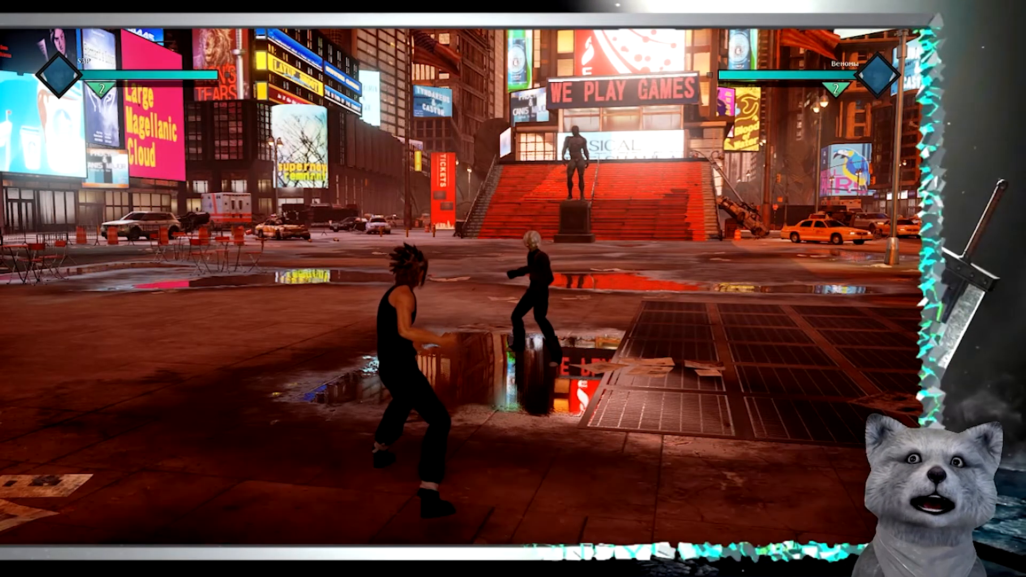
{"action": "key", "text": "Return"}
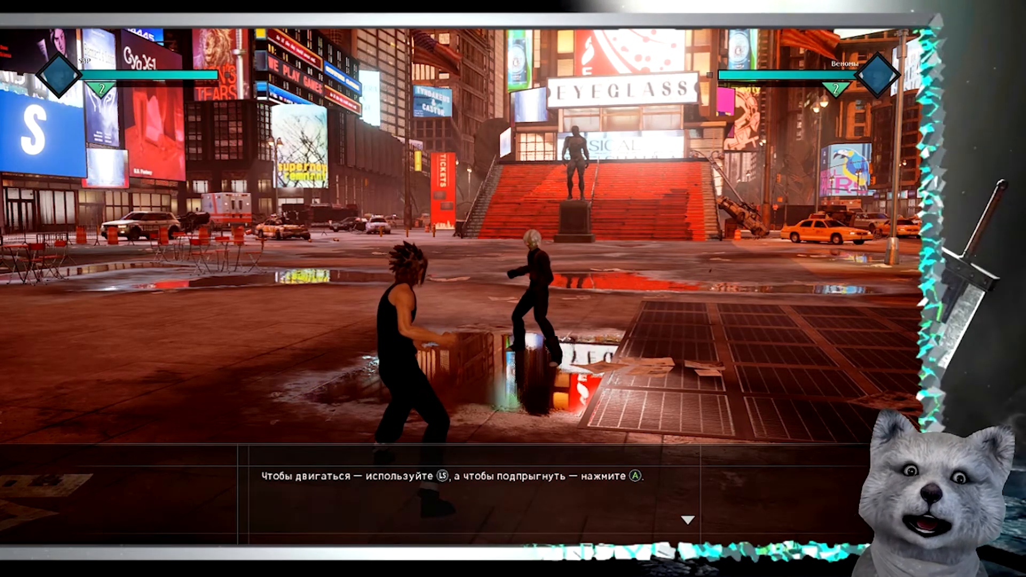
{"action": "key", "text": "Return"}
{"action": "key", "text": "space"}
{"action": "key", "text": "w"}
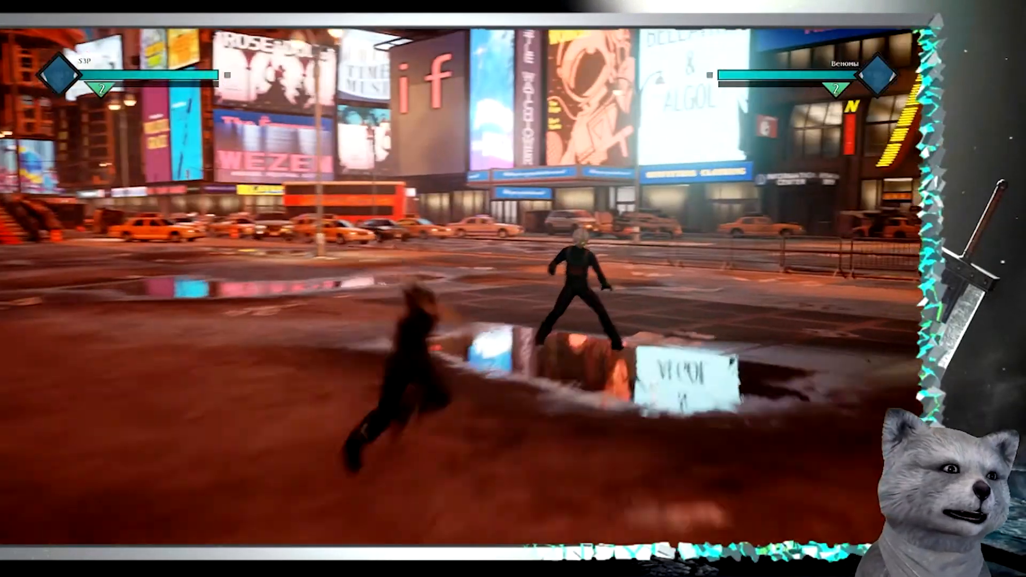
{"action": "key", "text": "j"}
{"action": "key", "text": "j"}
{"action": "key", "text": "j"}
{"action": "key", "text": "j"}
{"action": "key", "text": "j"}
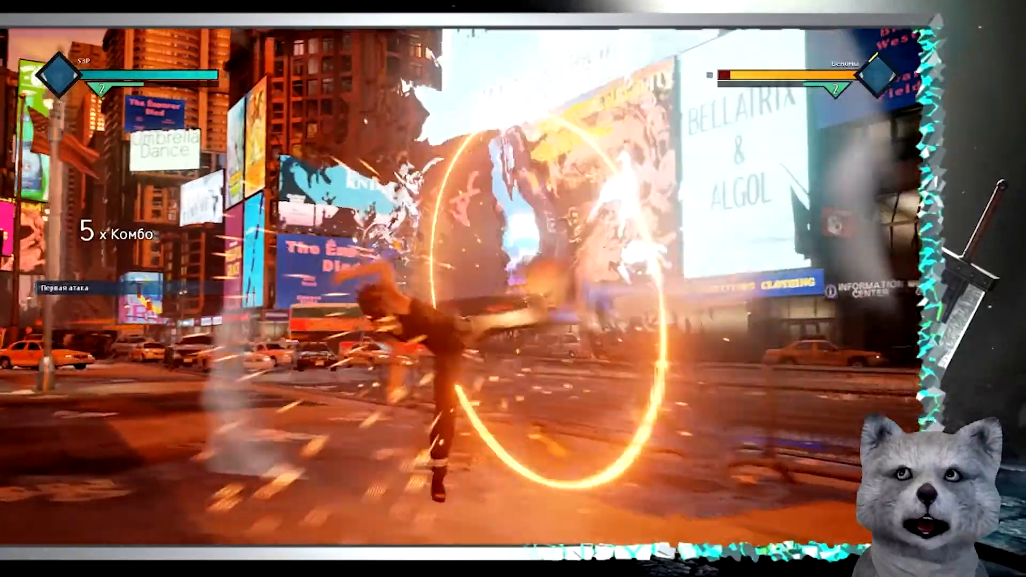
{"action": "key", "text": "j"}
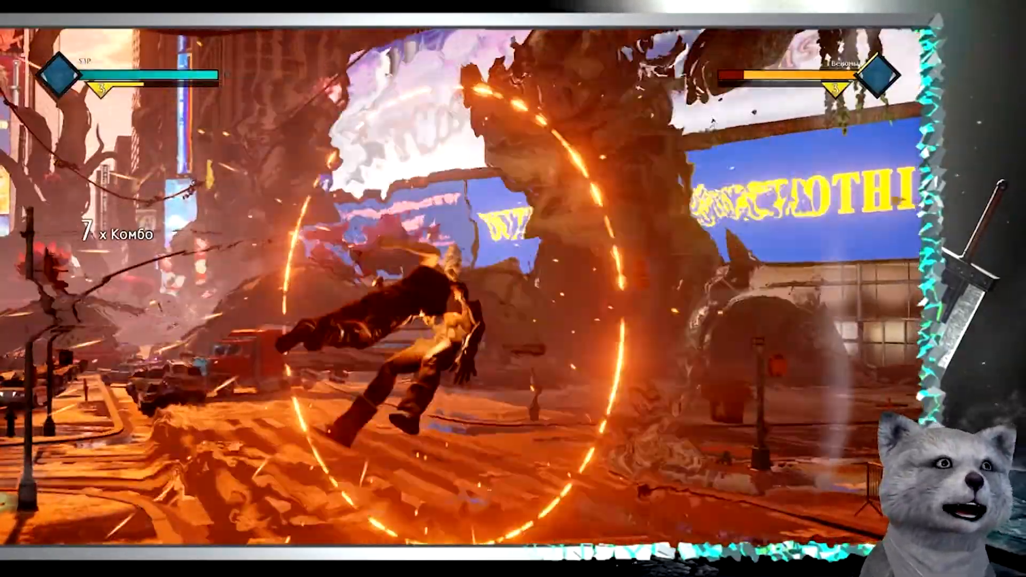
{"action": "key", "text": "j"}
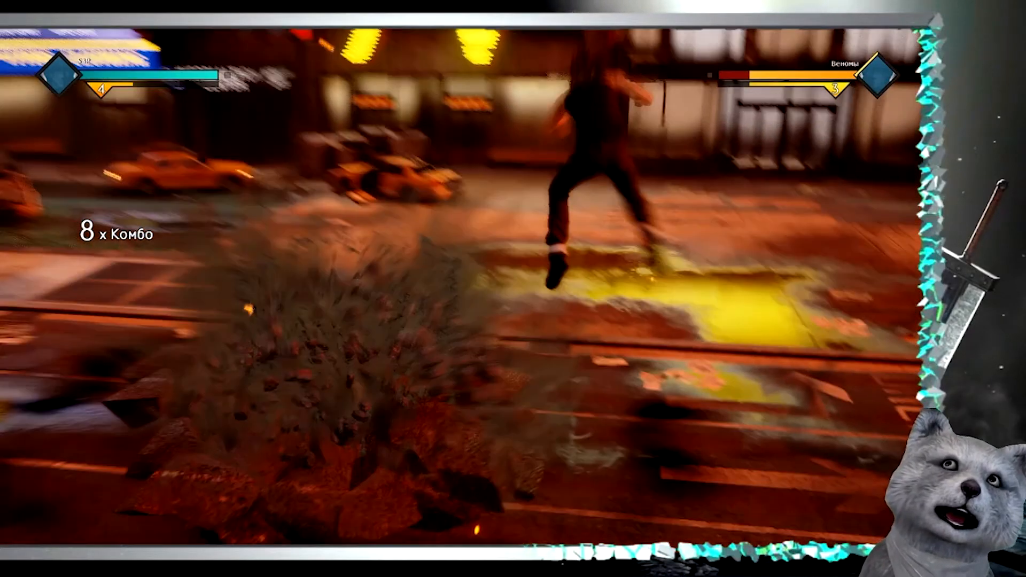
{"action": "key", "text": "Escape"}
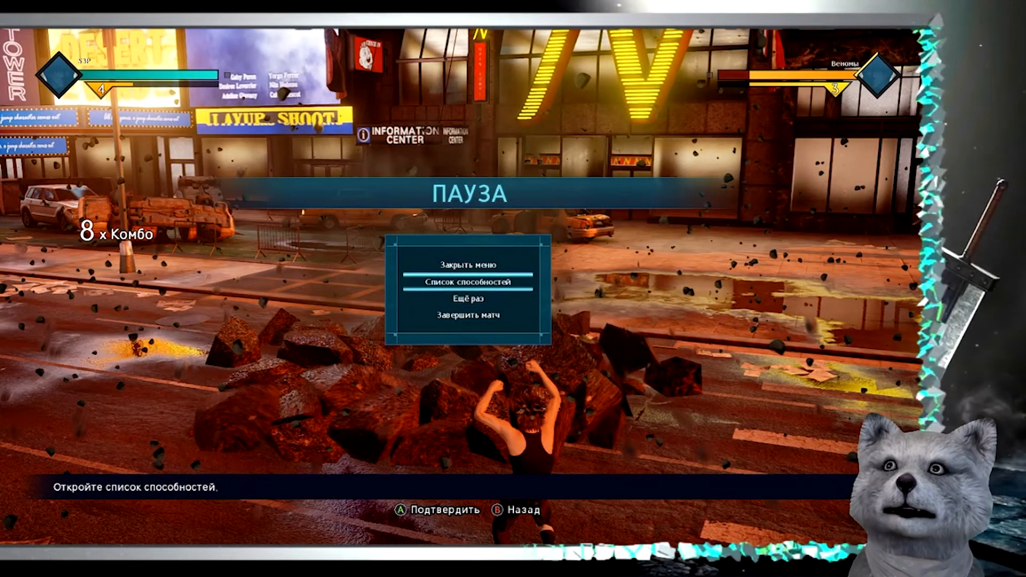
{"action": "key", "text": "Escape"}
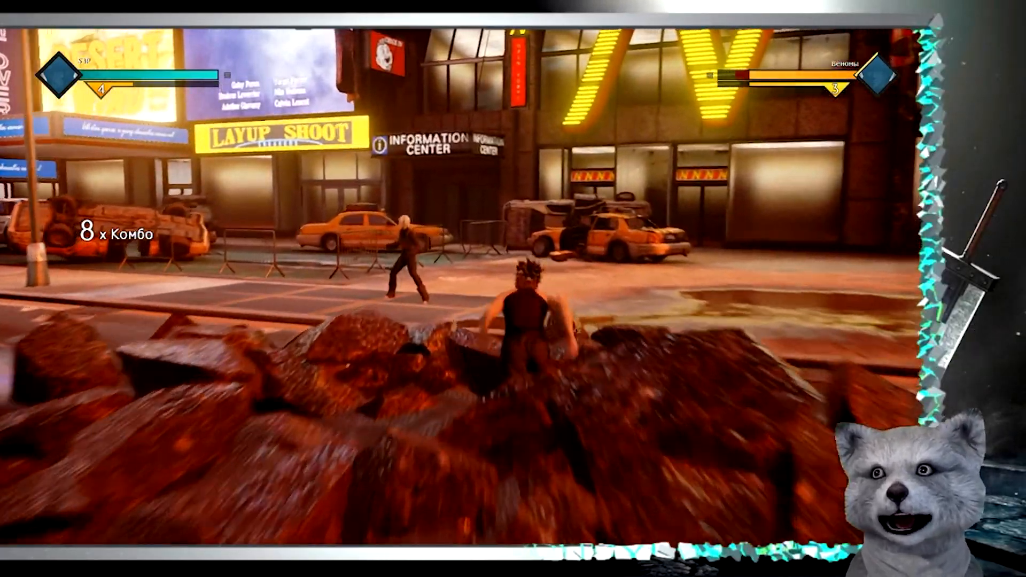